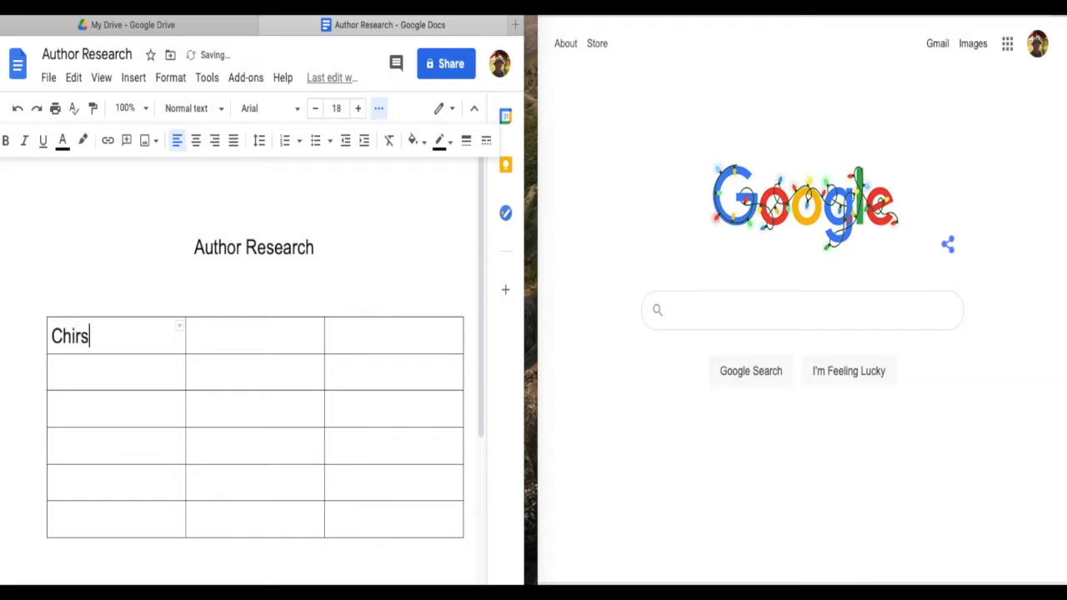
key("BackSpace")
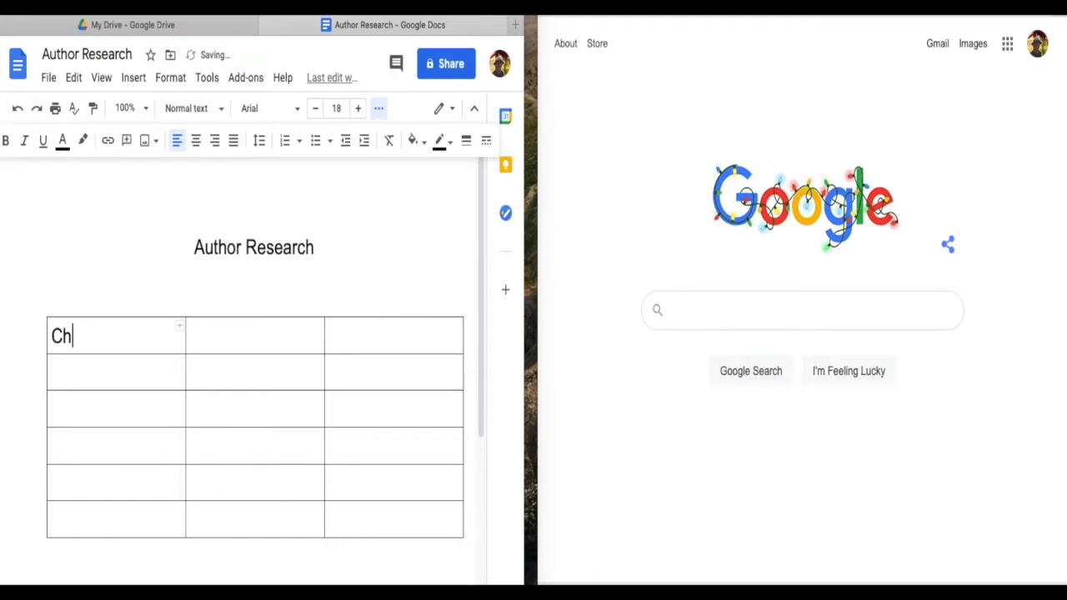
type("ris Va")
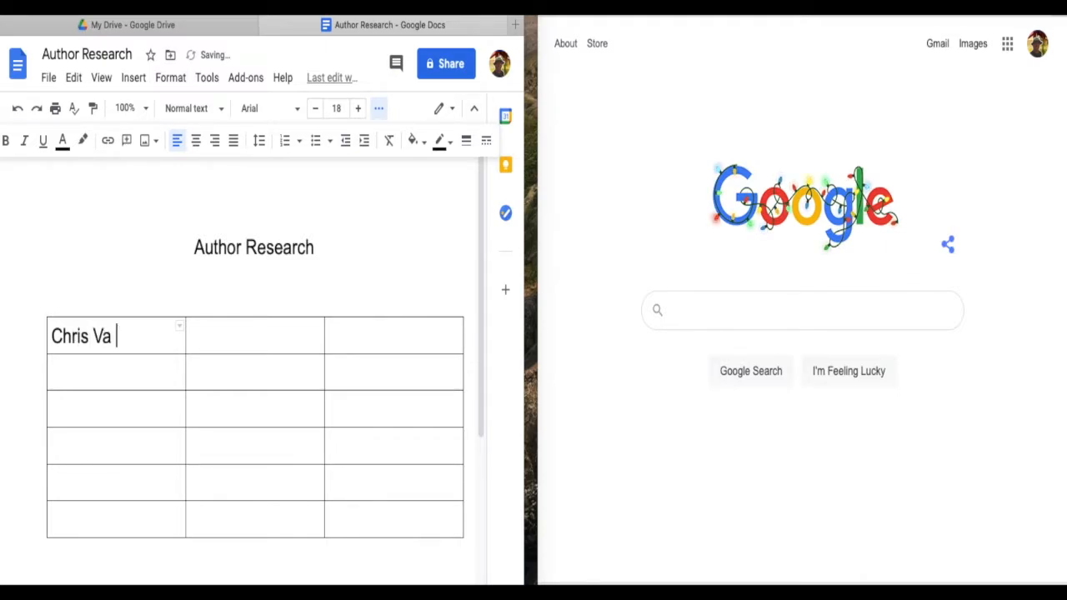
key("BackSpace")
key("BackSpace")
type("n Dusen")
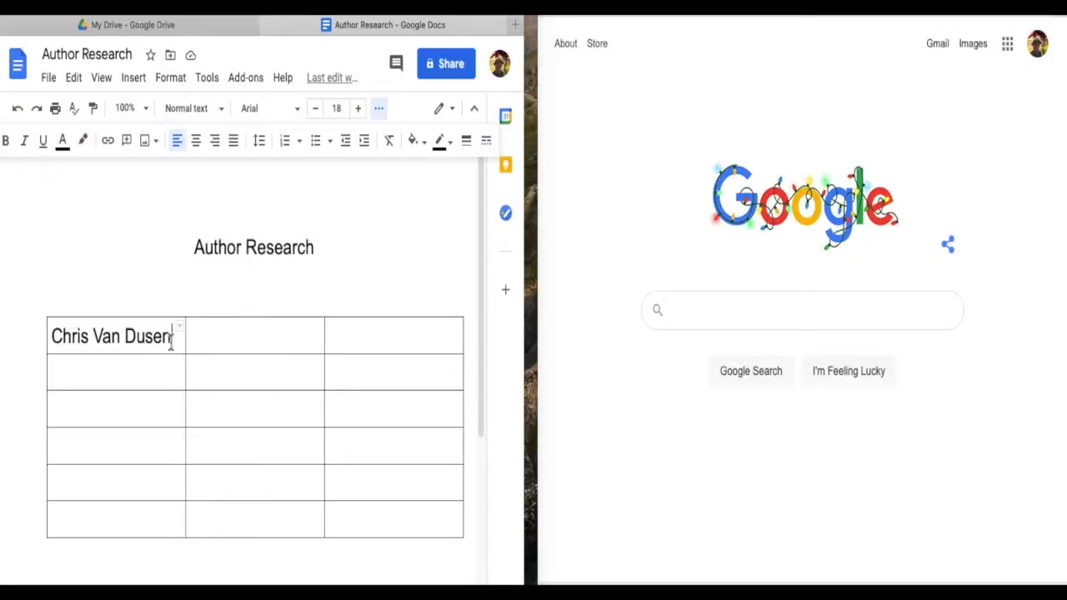
left_click_drag(173, 342, 38, 341)
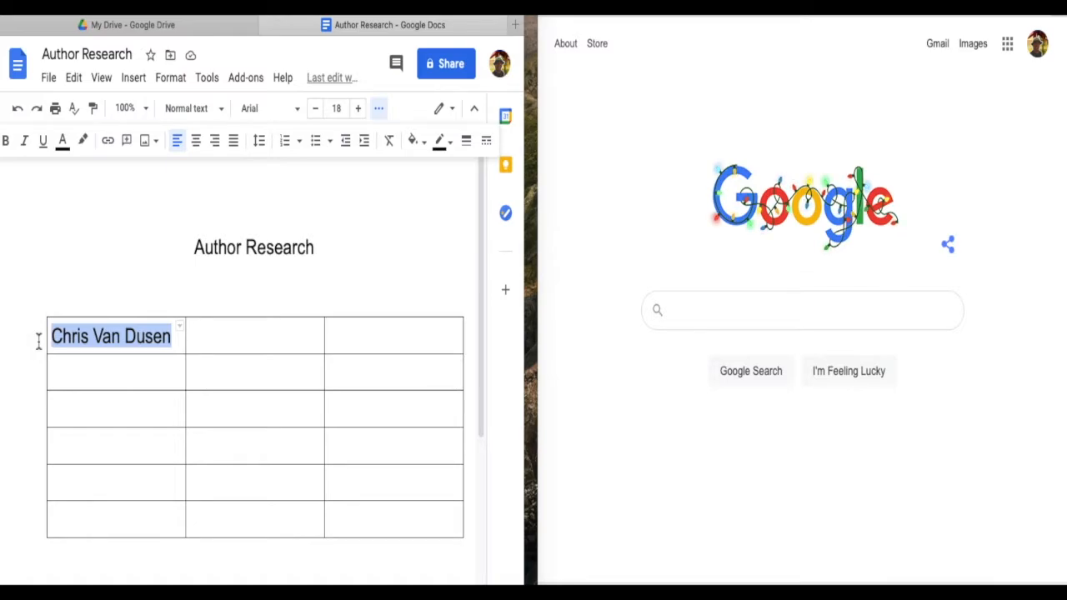
type("≈")
- Enter the headers Author, Facts and Source in the table's first row and center them
type("Author")
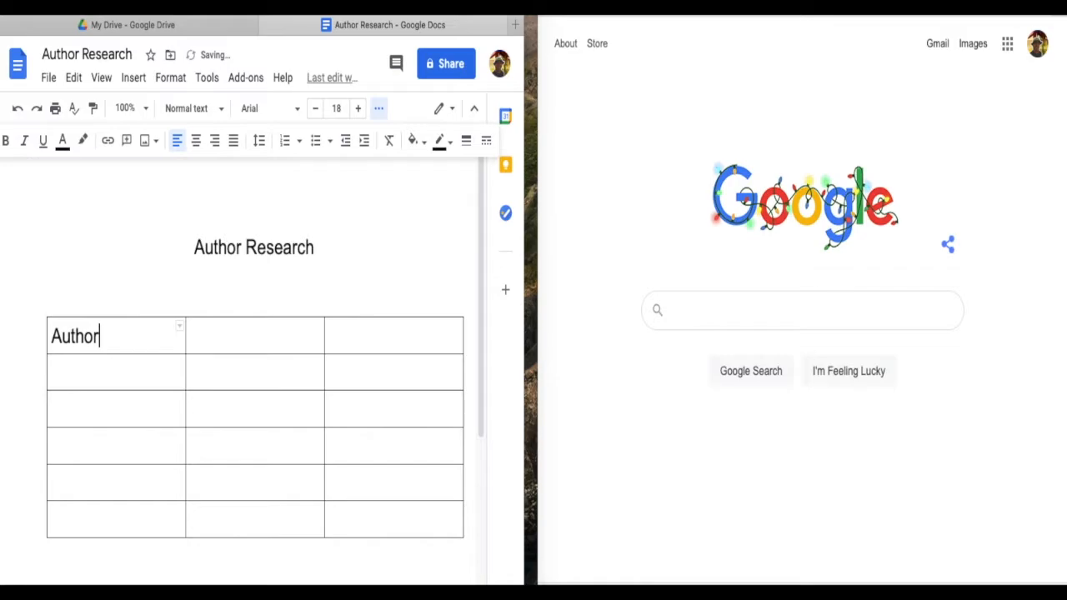
left_click(211, 340)
type("Facts")
left_click(347, 351)
type("Source")
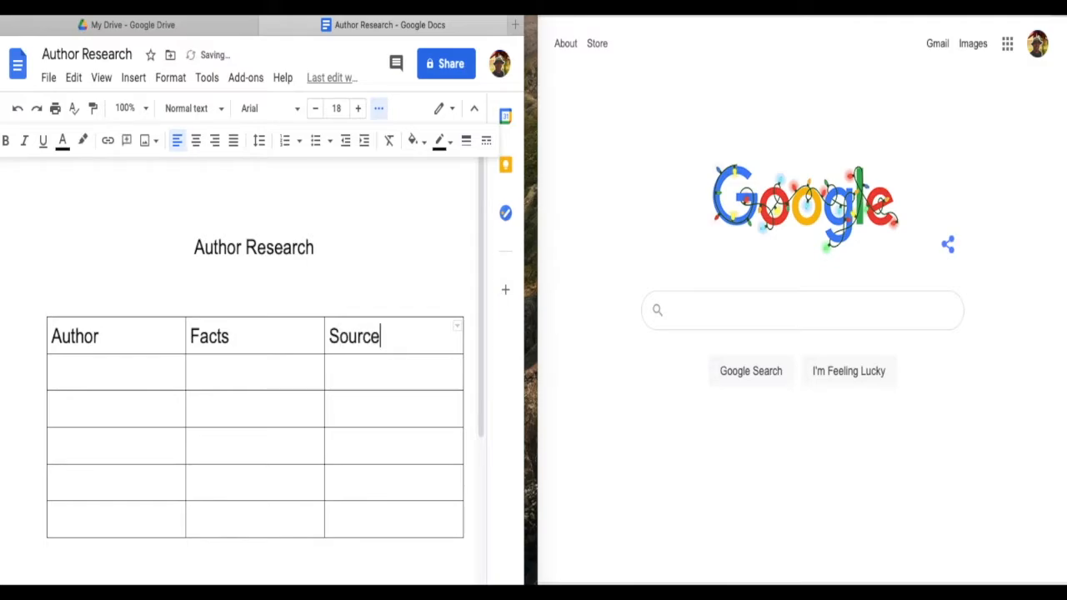
left_click_drag(392, 340, 49, 334)
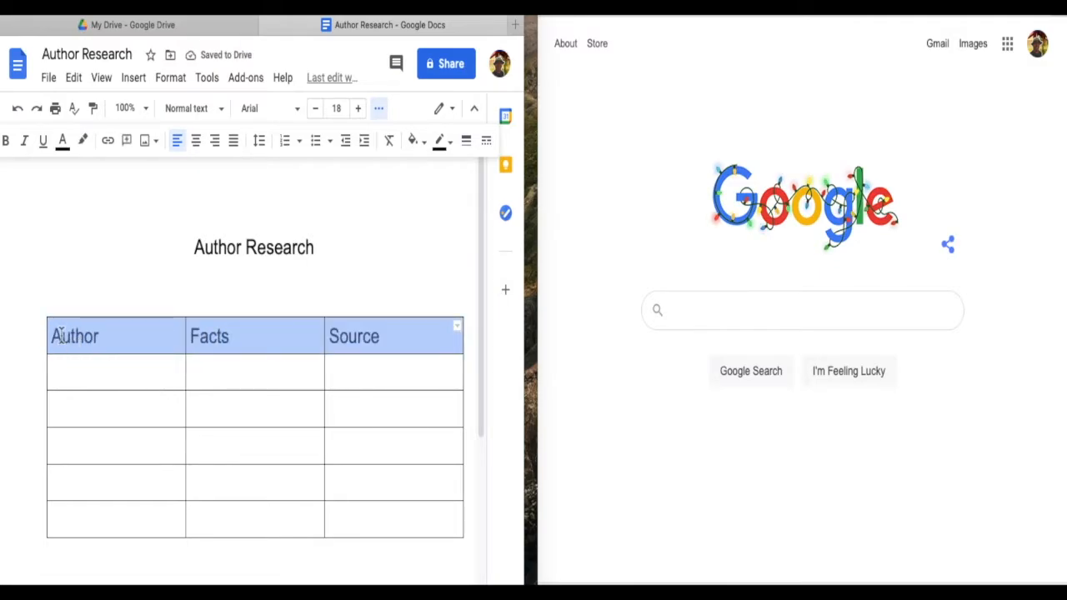
left_click(196, 140)
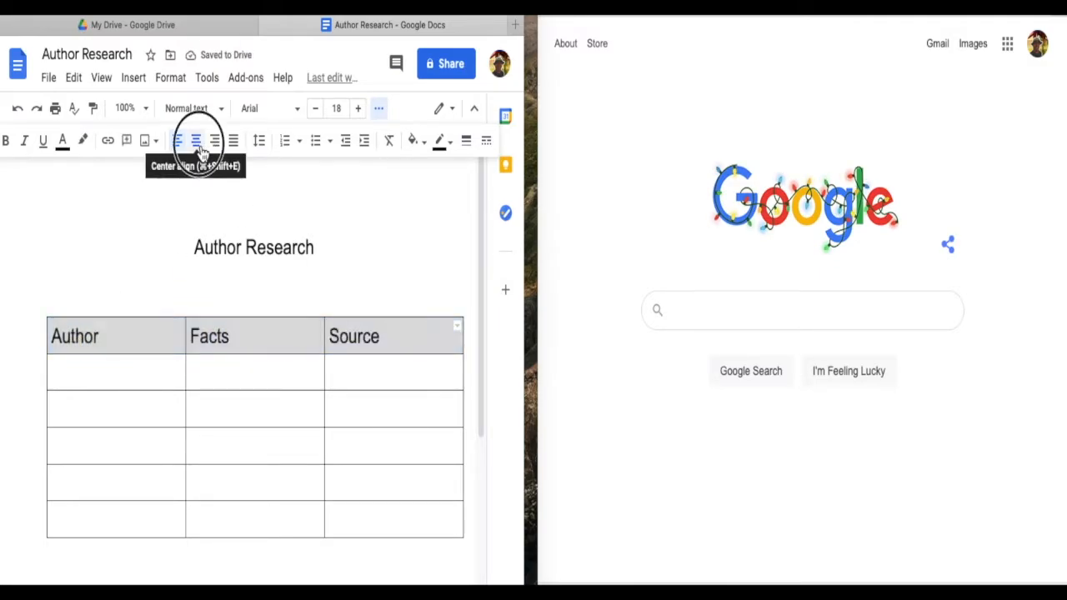
left_click_drag(137, 371, 131, 372)
left_click(132, 373)
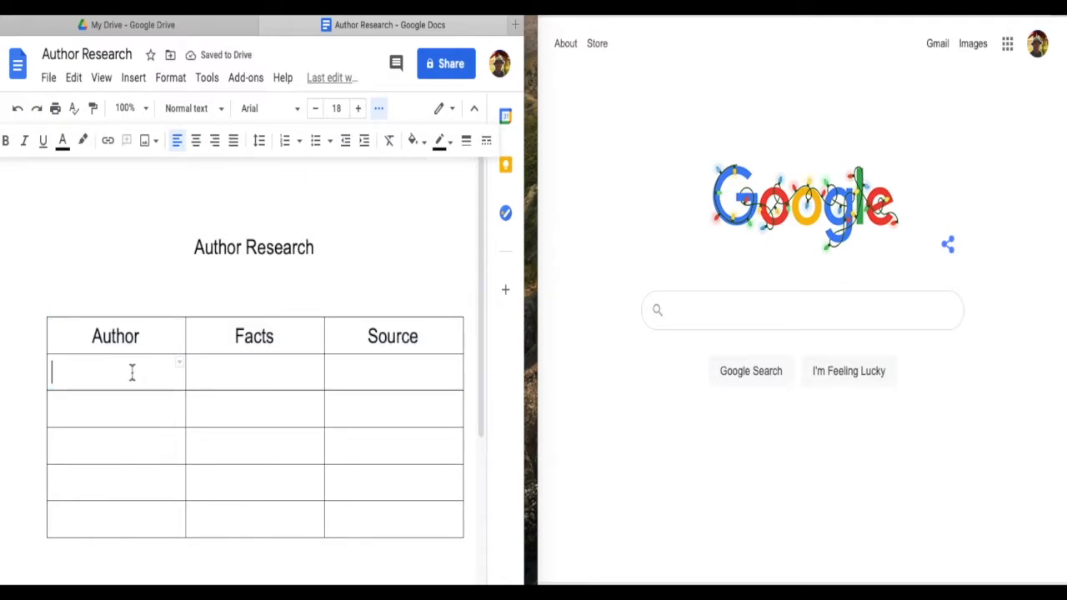
key("super+v")
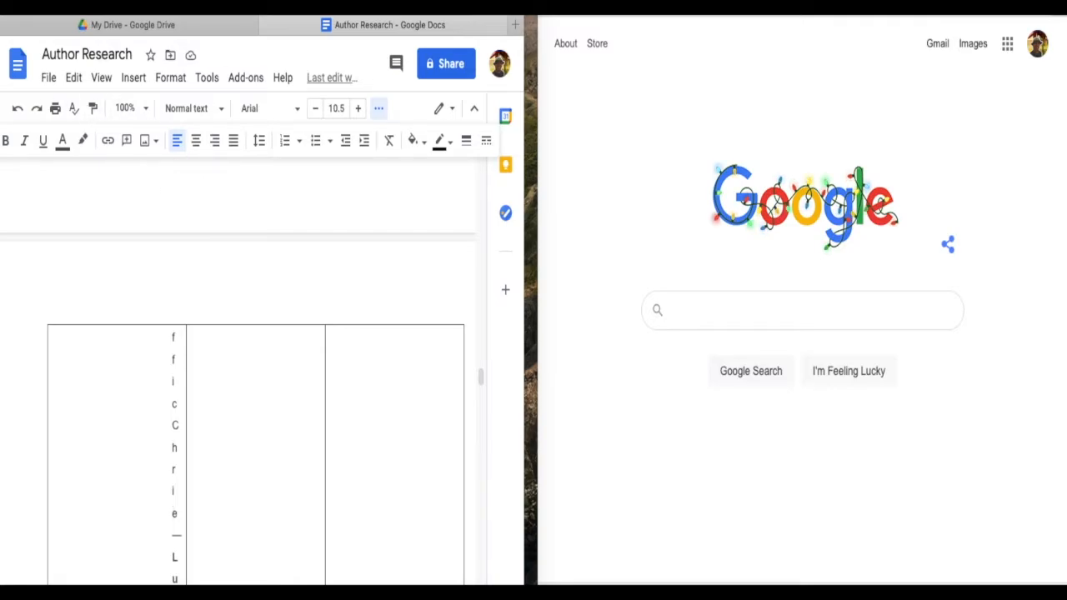
left_click(18, 113)
left_click(19, 114)
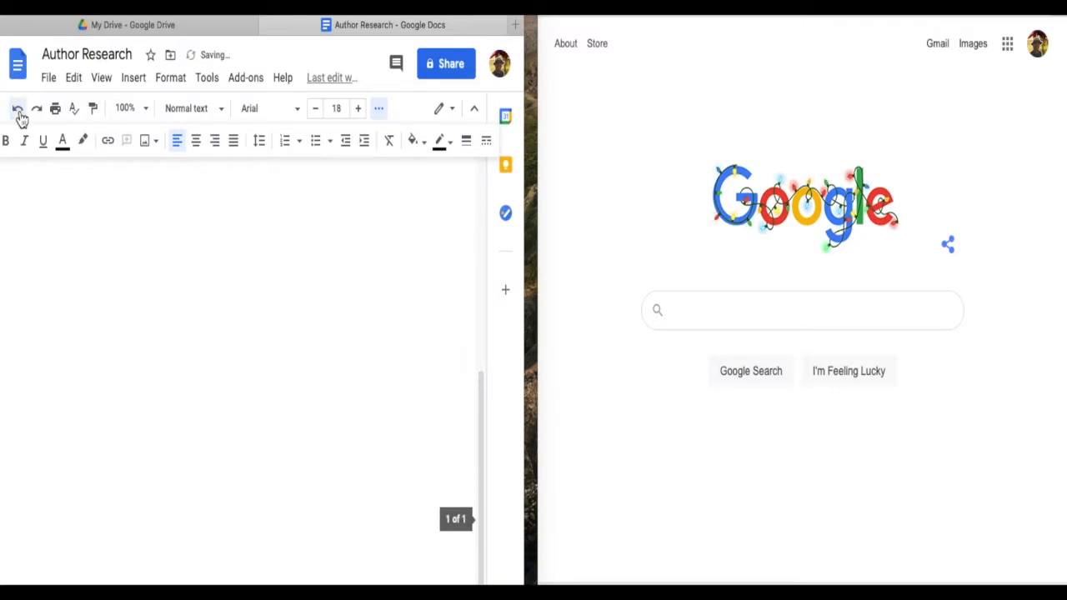
left_click(115, 201)
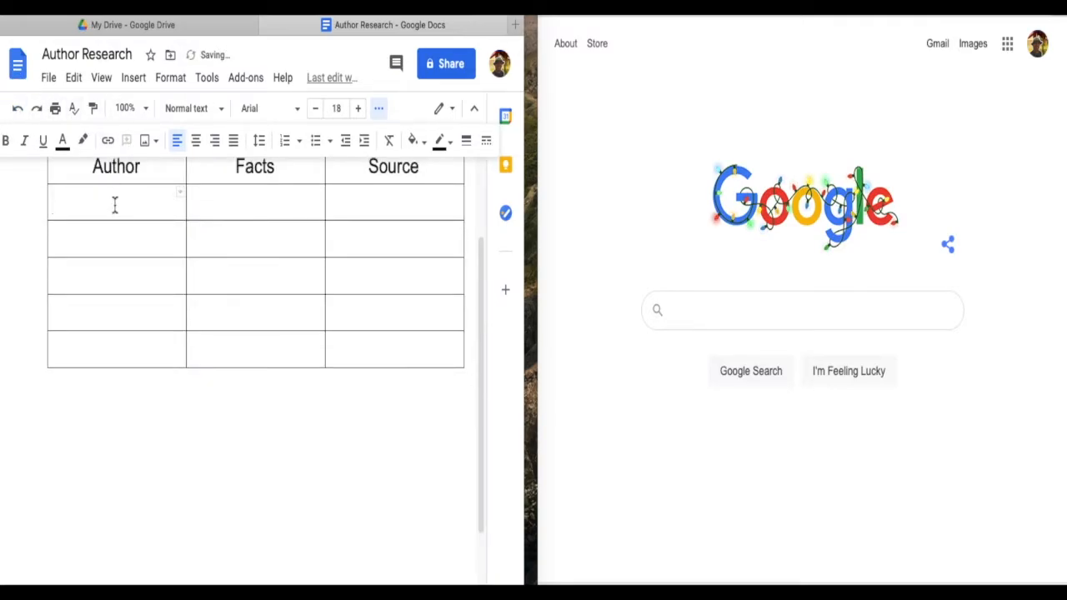
left_click(19, 114)
key("super+v")
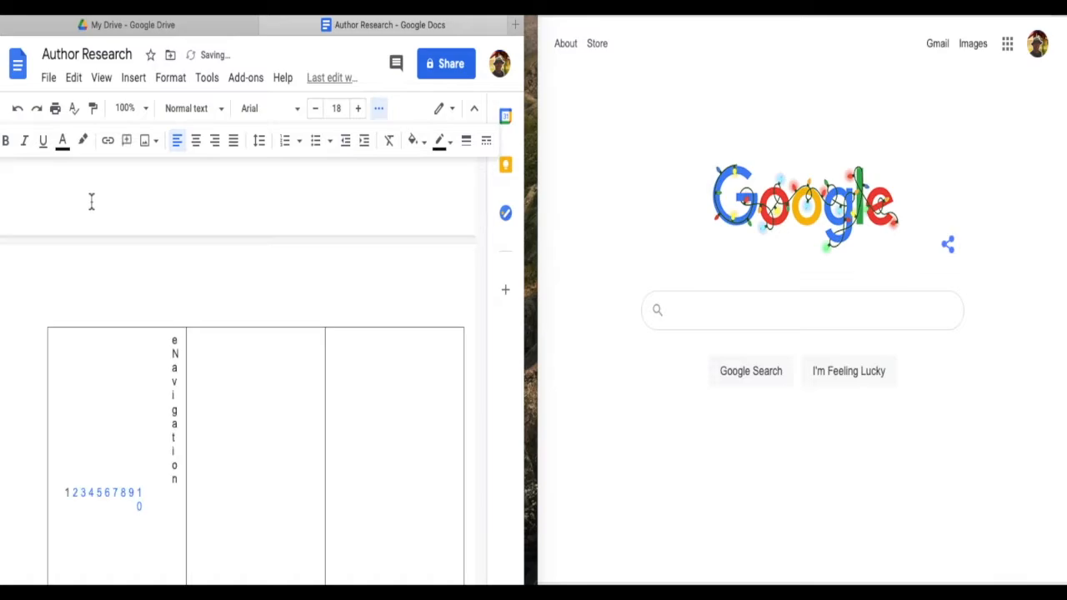
left_click(18, 112)
- Enter Chris Van Dusen in the first cell under the Author header and move on to the Facts cell
left_click(95, 200)
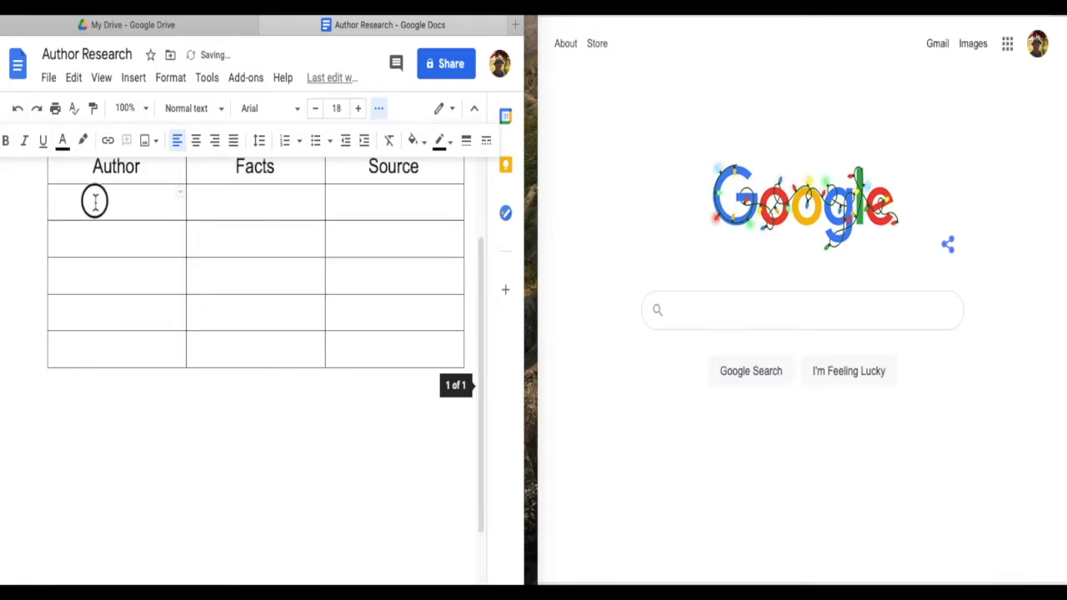
type("Chris Van Dusen")
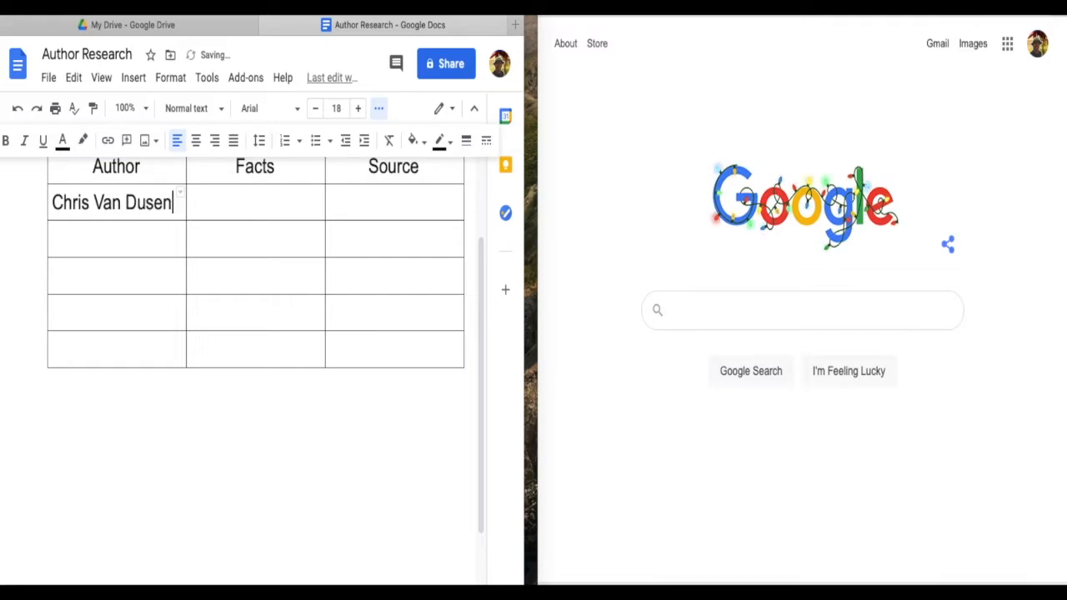
key("Tab")
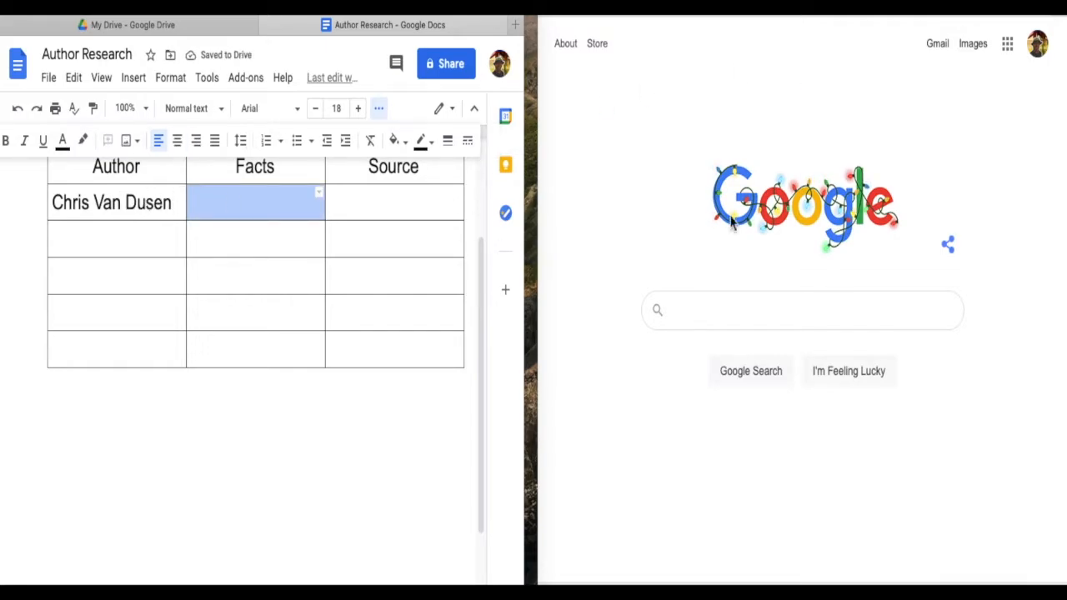
- Search Google for Chris Van Dusen and open the home page of the author's website
left_click(692, 309)
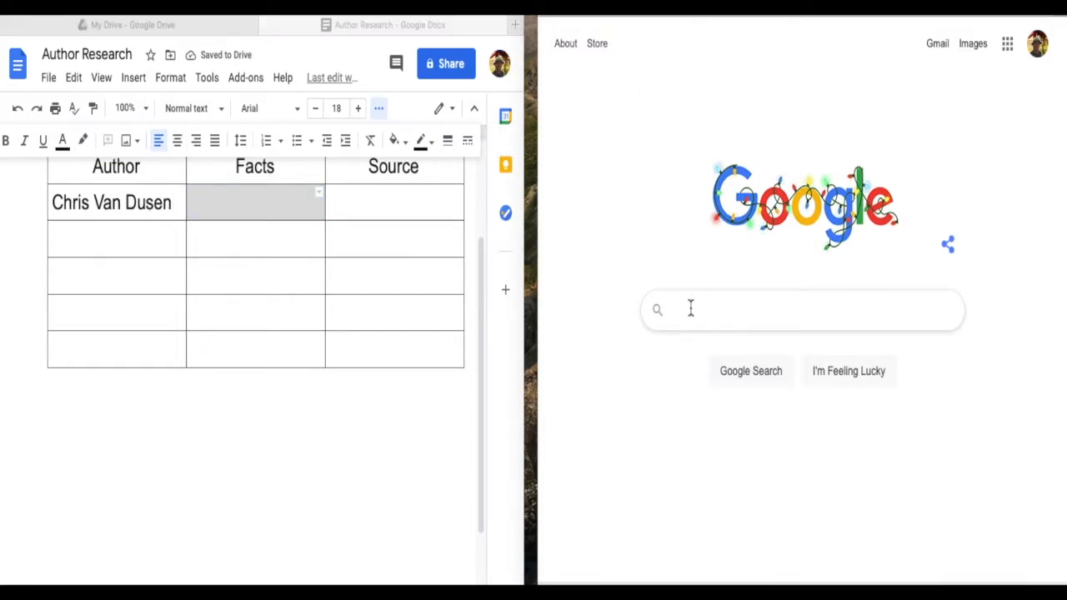
type("Chris Van Dusen")
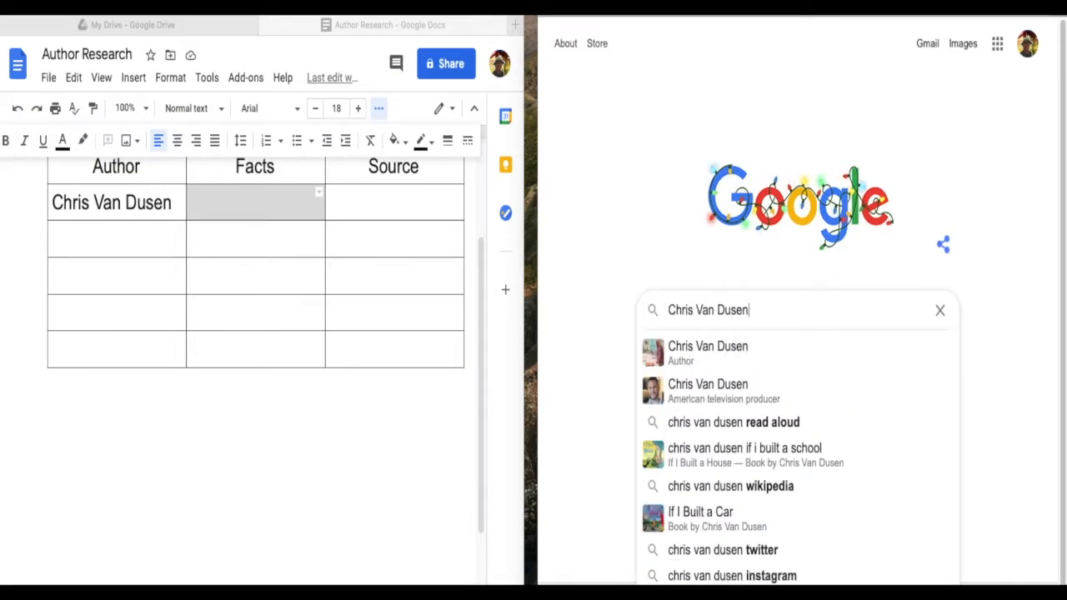
left_click_drag(761, 314, 664, 307)
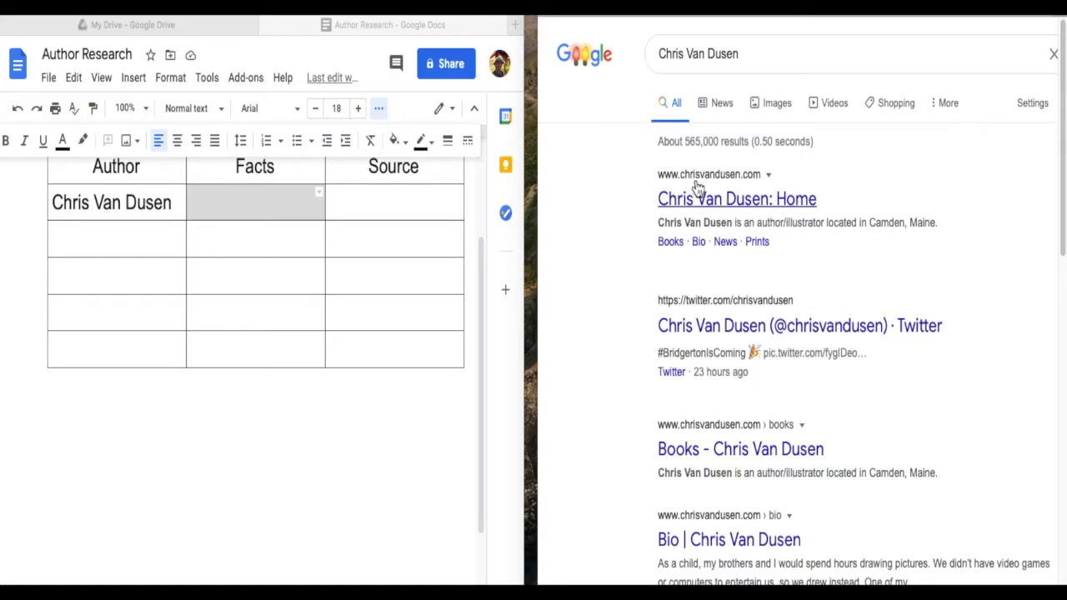
left_click(755, 205)
- Look over the home page and site sections of the author's website, and open the Bio page
scroll(750, 218, "down", 3)
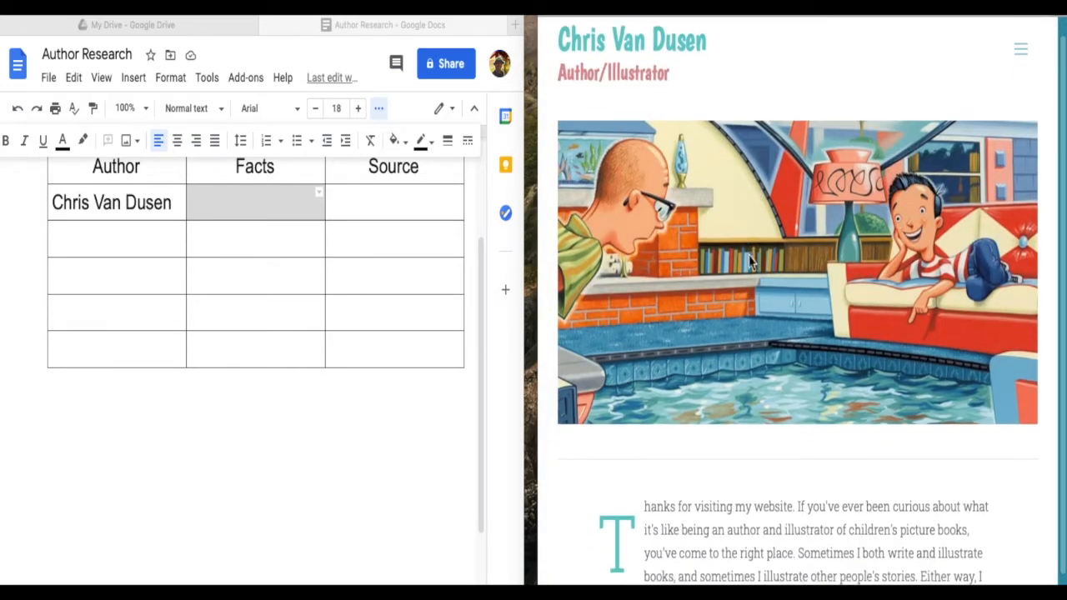
scroll(750, 262, "up", 3)
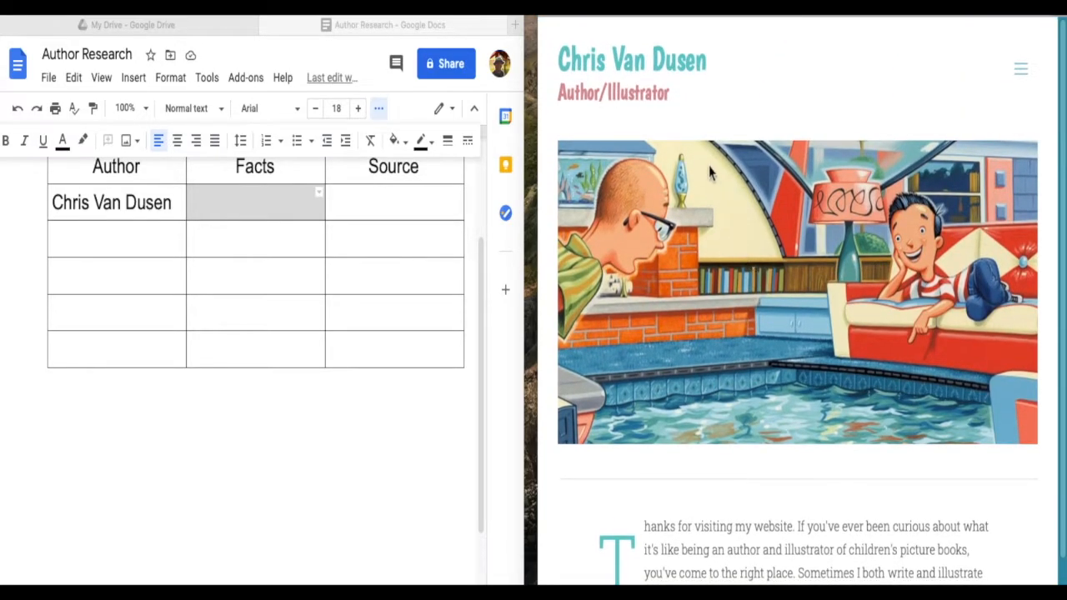
left_click(1022, 72)
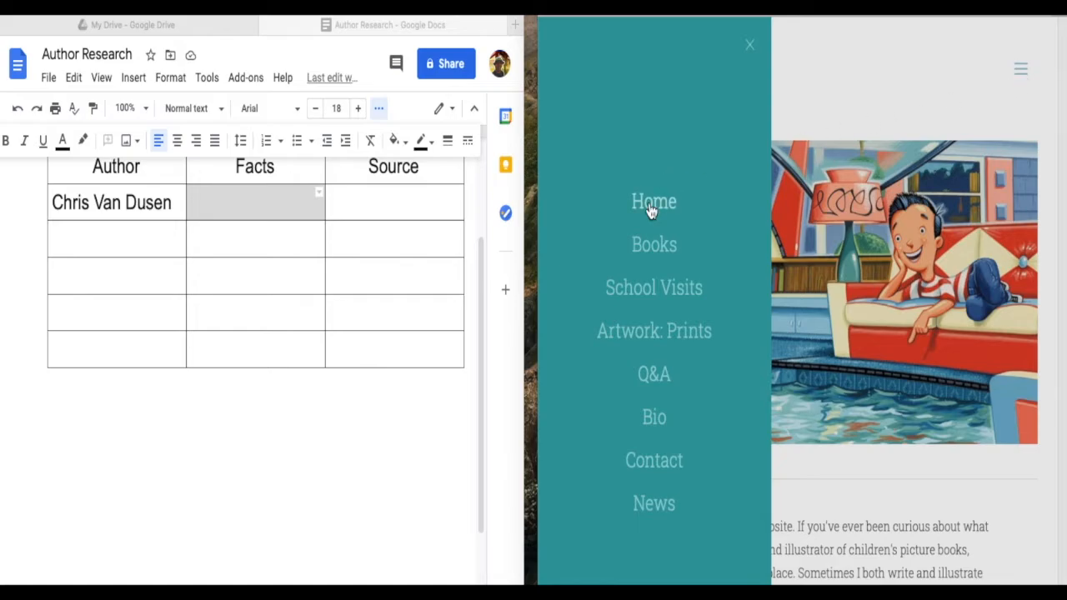
left_click(751, 48)
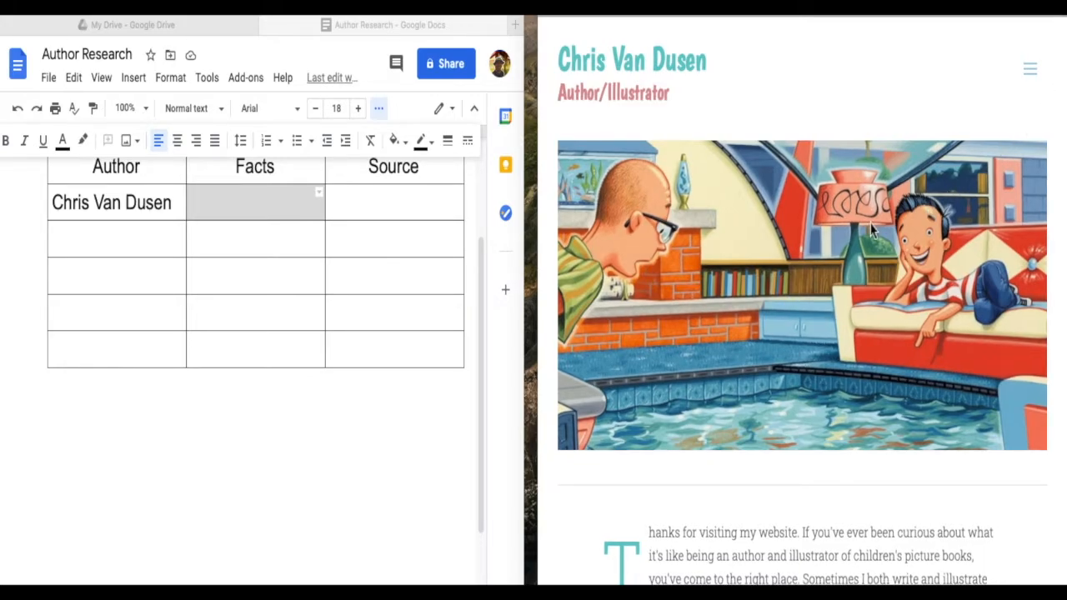
scroll(870, 224, "down", 3)
scroll(884, 216, "up", 2)
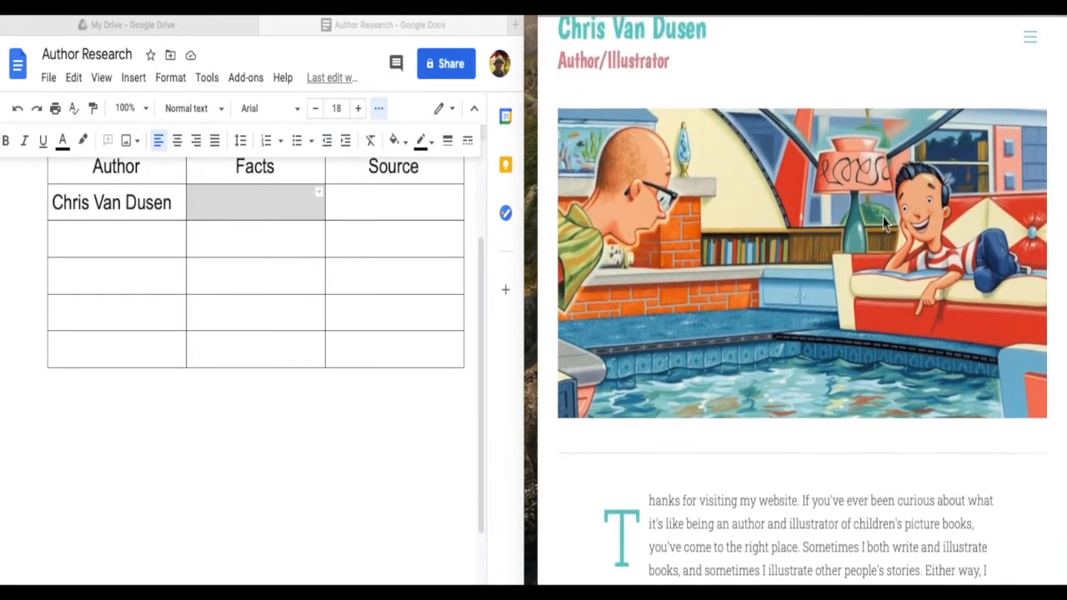
scroll(885, 223, "up", 1)
left_click(1031, 70)
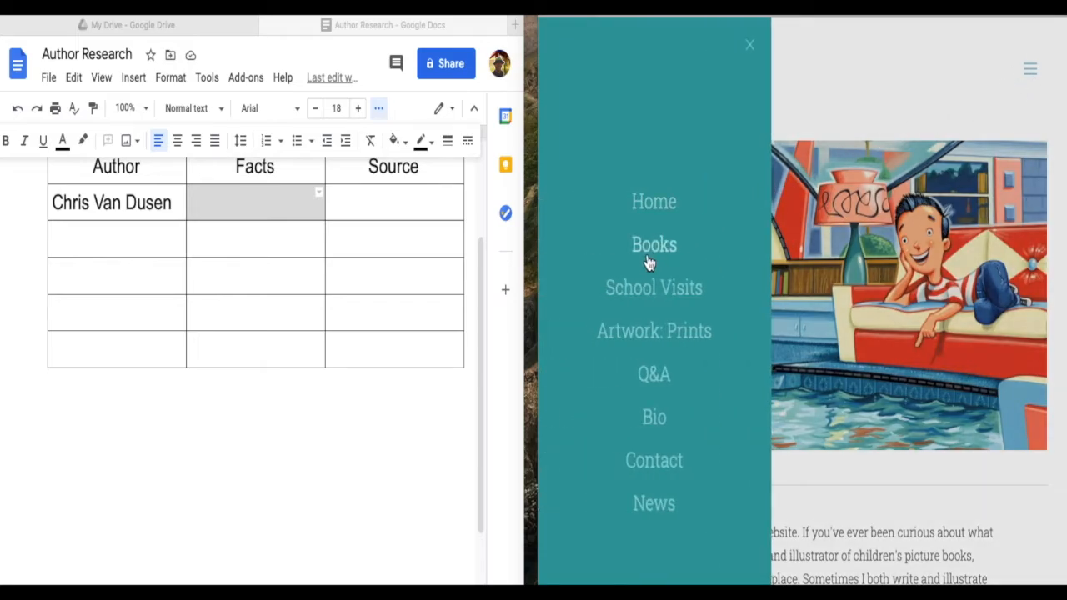
left_click(659, 421)
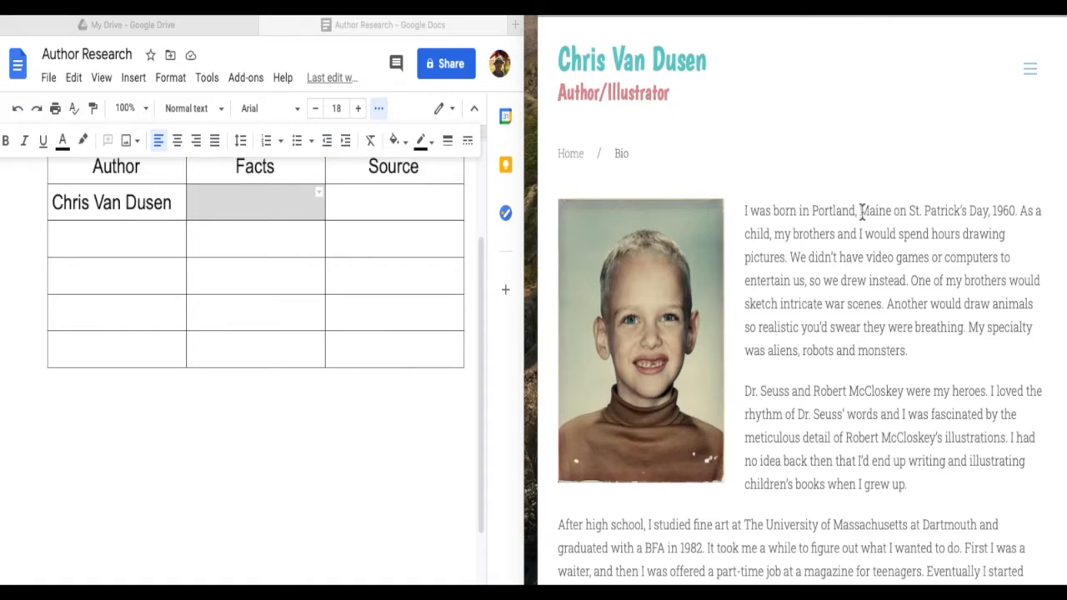
- Enter the fact "Born in Portland, Maine" beside Chris Van Dusen in the Facts column
left_click(240, 200)
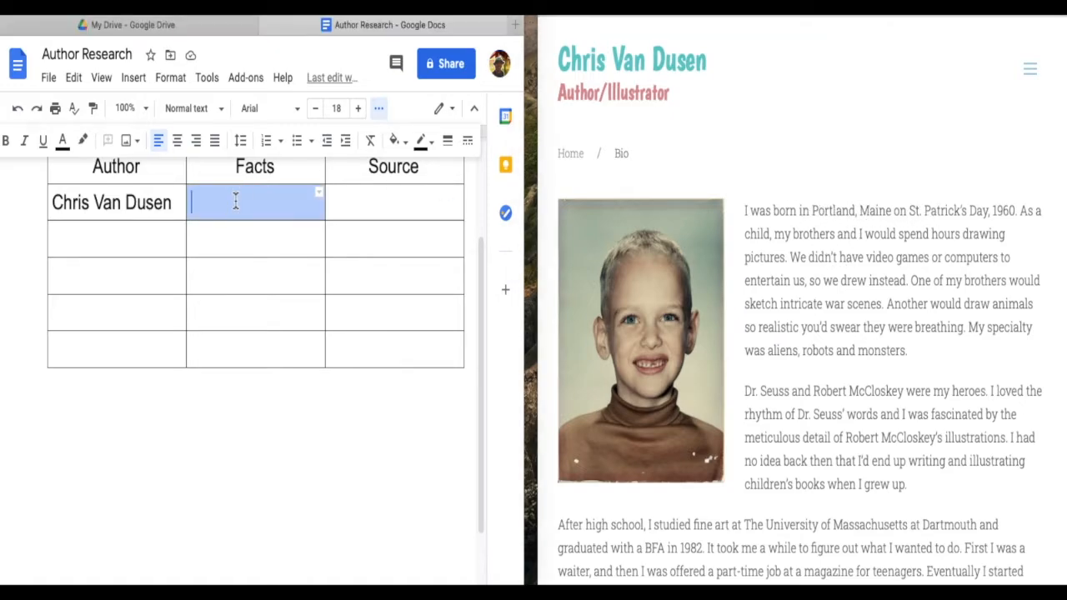
left_click(236, 200)
type("B")
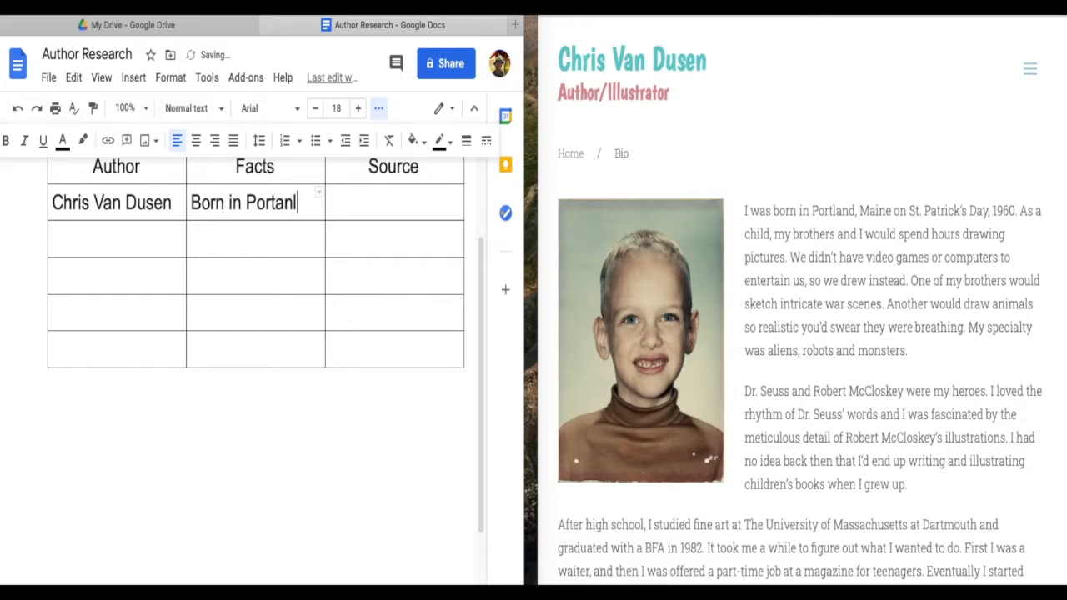
type("orn in Portland M")
key("BackSpace")
key("BackSpace")
key("BackSpace")
type(", Maine")
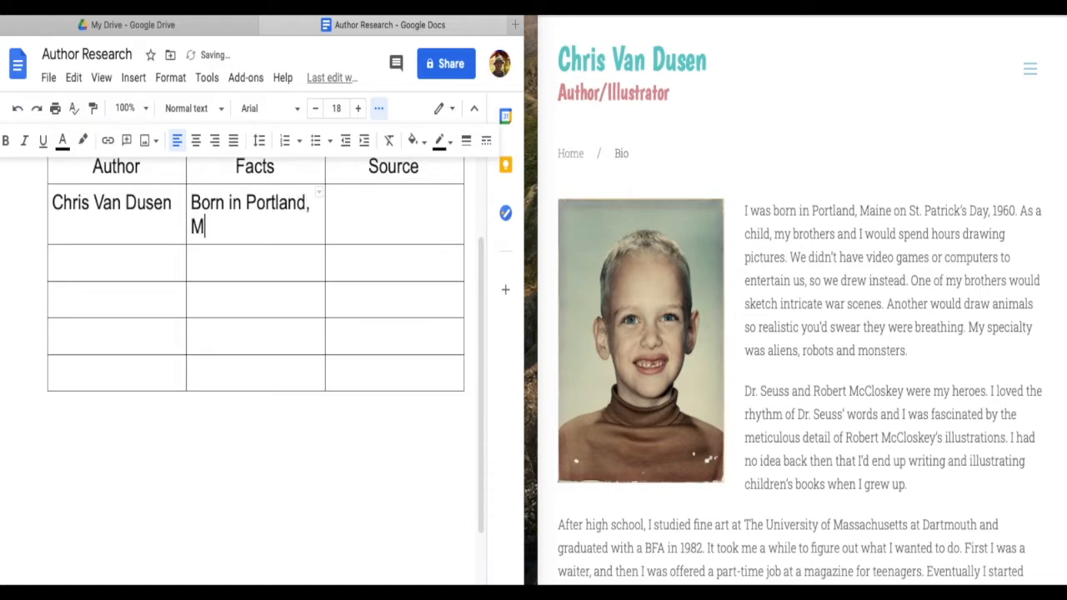
left_click(350, 217)
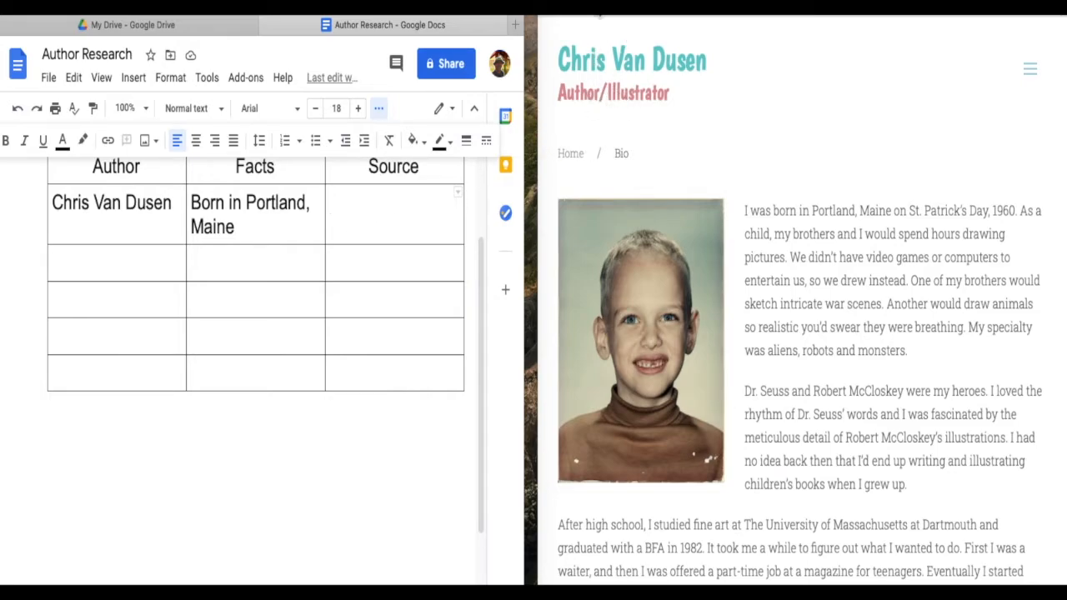
left_click(599, 14)
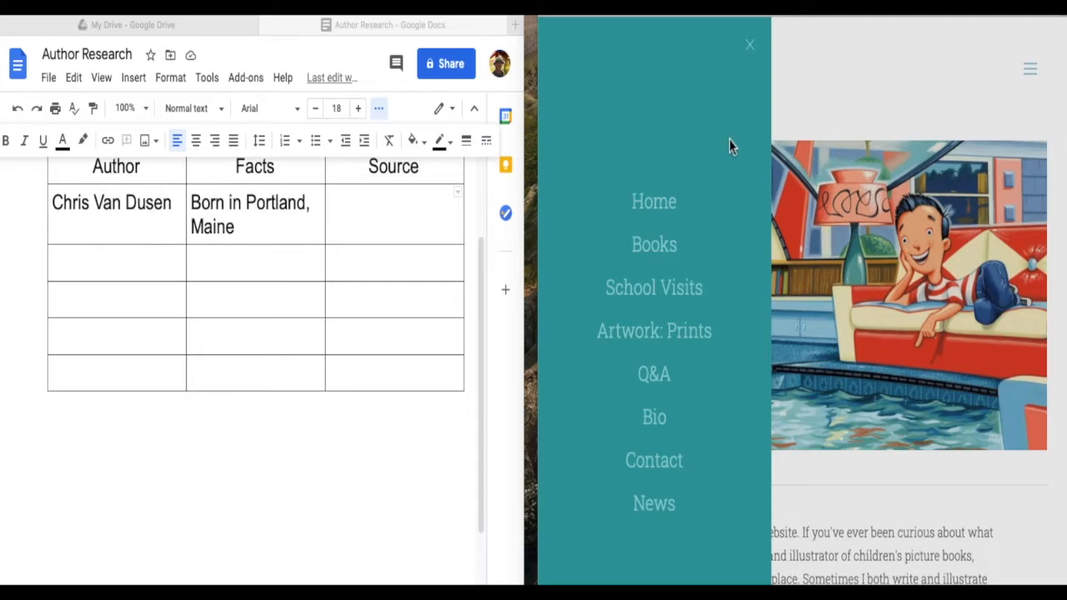
left_click(792, 11)
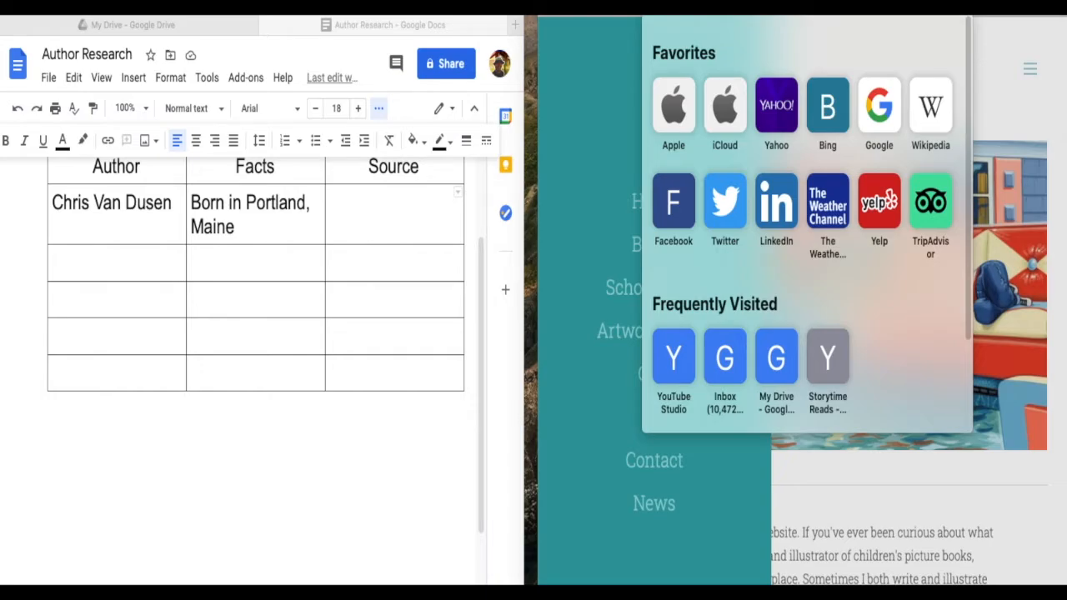
left_click(596, 8)
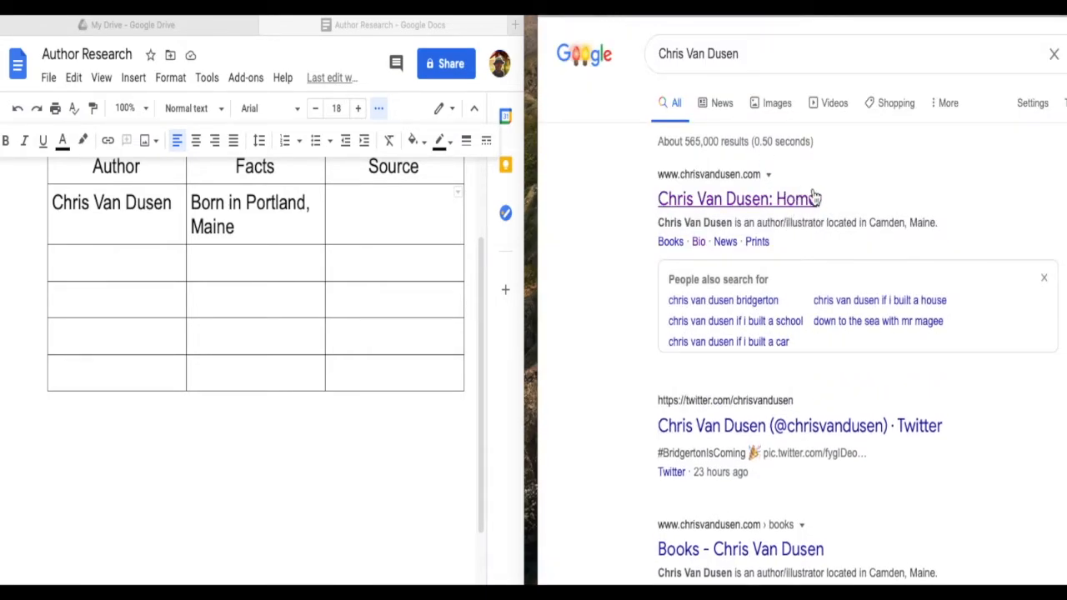
triple_click(757, 175)
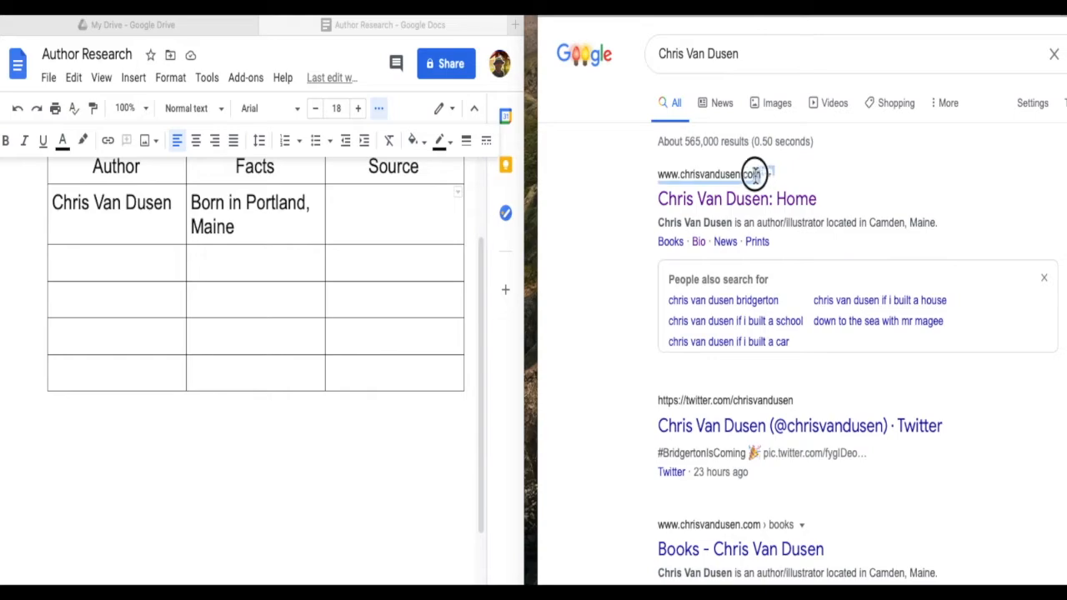
left_click_drag(738, 173, 662, 184)
key("ctrl+c")
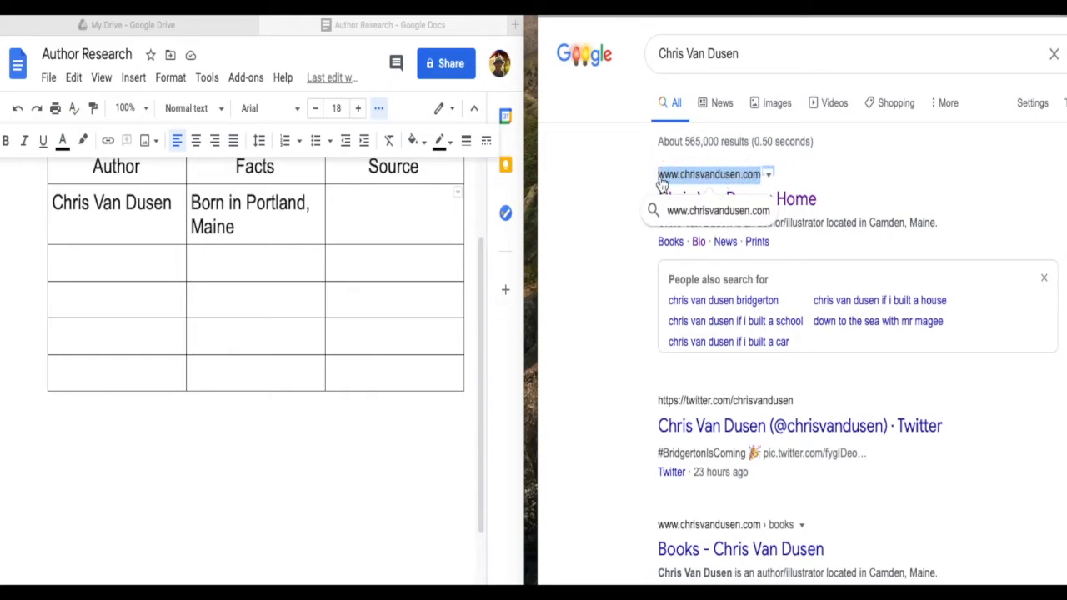
left_click(381, 232)
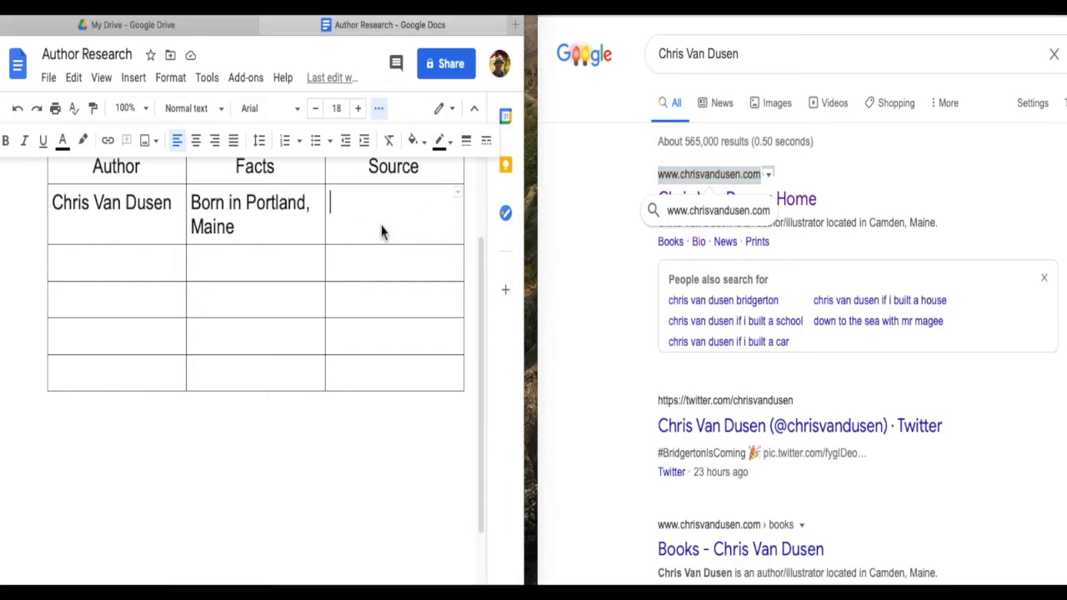
key("ctrl+v")
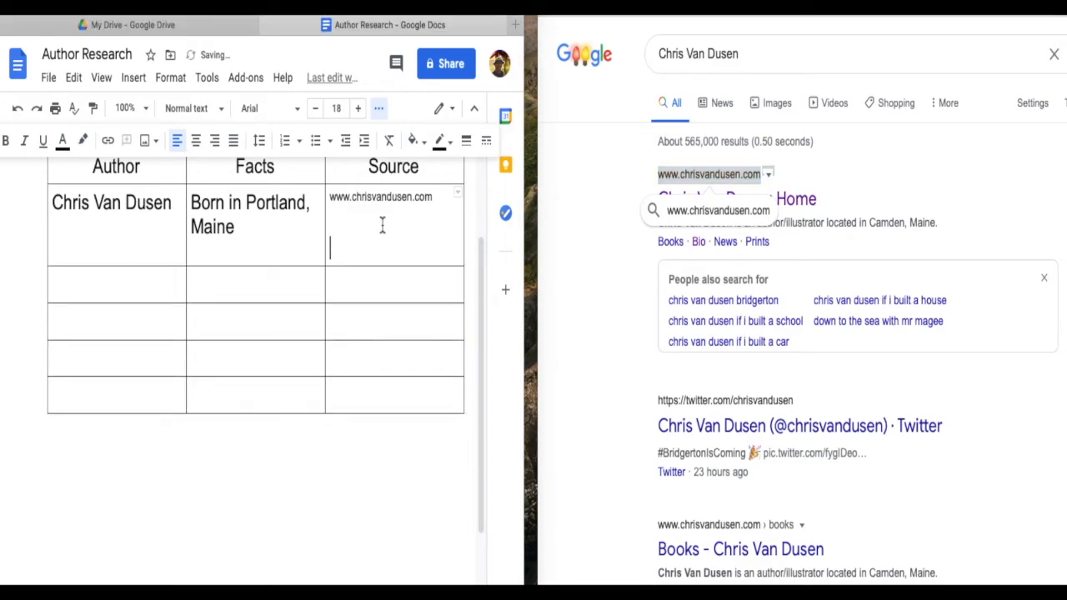
- Open Chris Van Dusen's home page from the search results and go to the website's Bio page
left_click(812, 209)
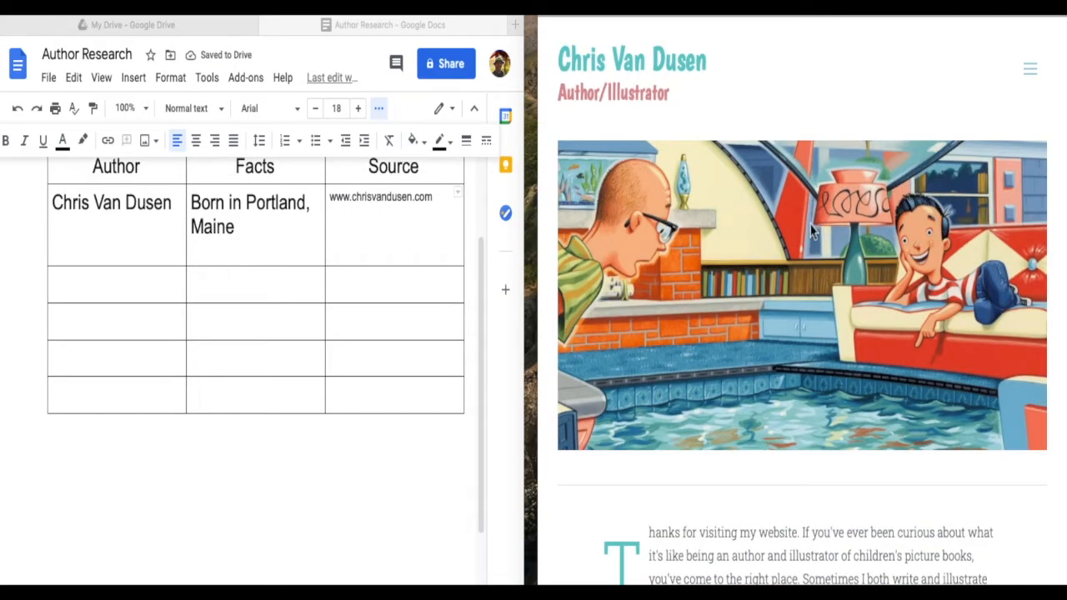
left_click(1038, 69)
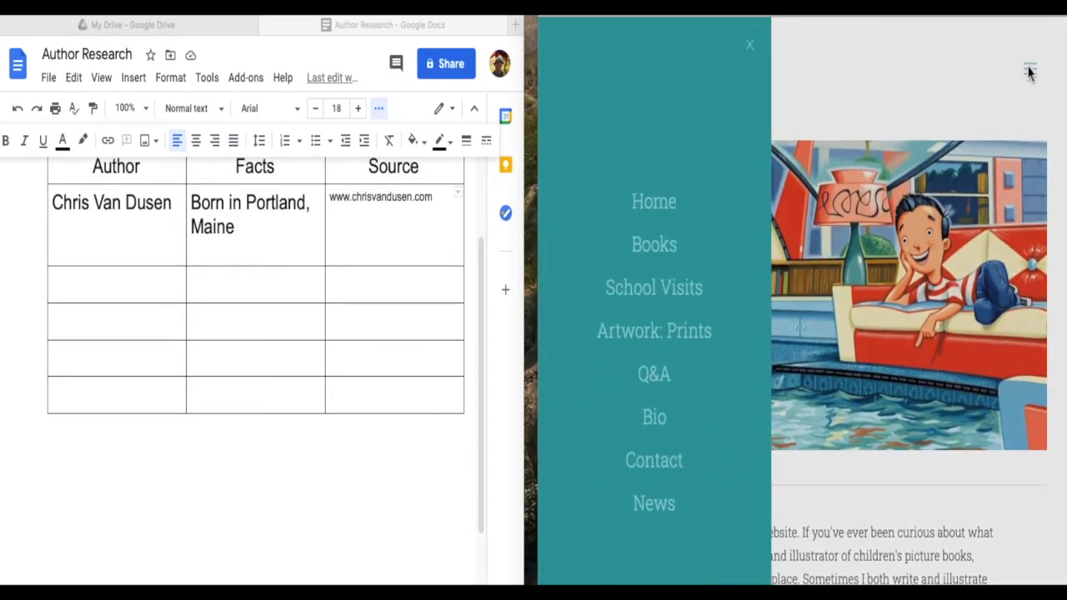
left_click(660, 421)
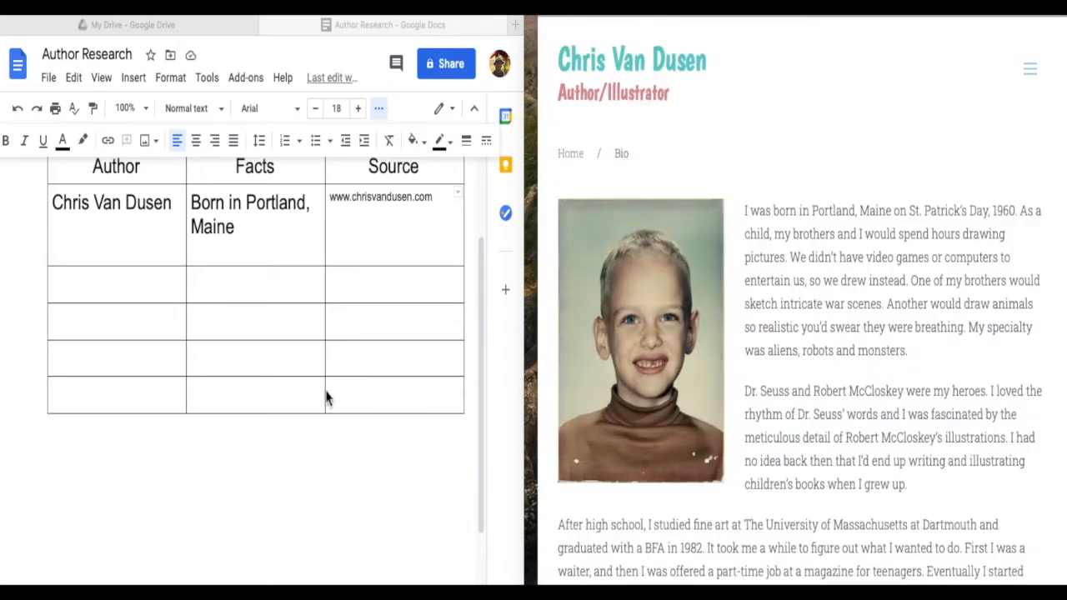
left_click(127, 213)
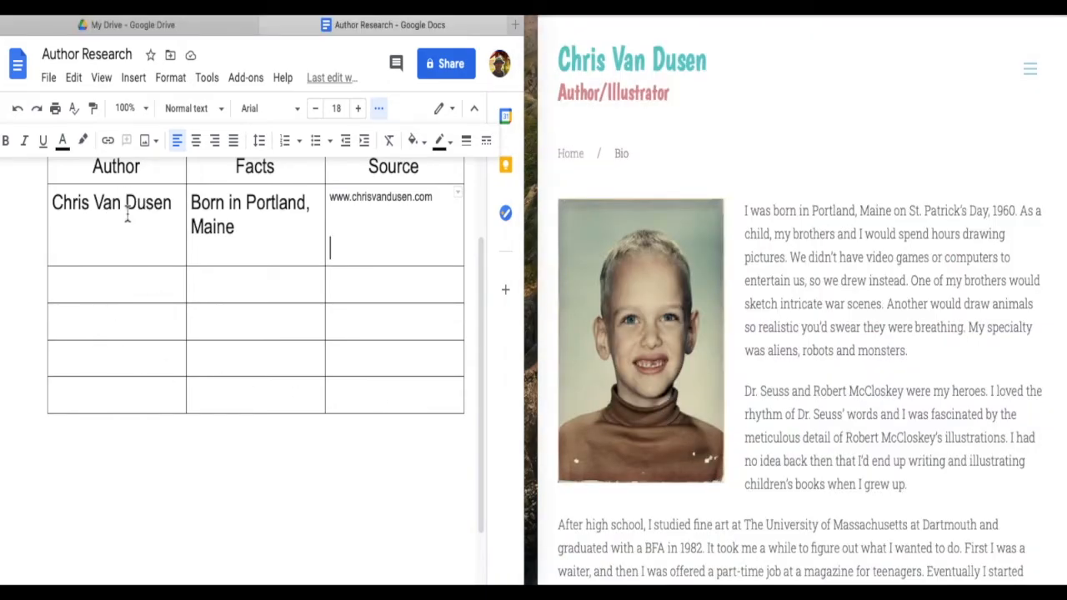
double_click(224, 288)
double_click(225, 323)
double_click(226, 368)
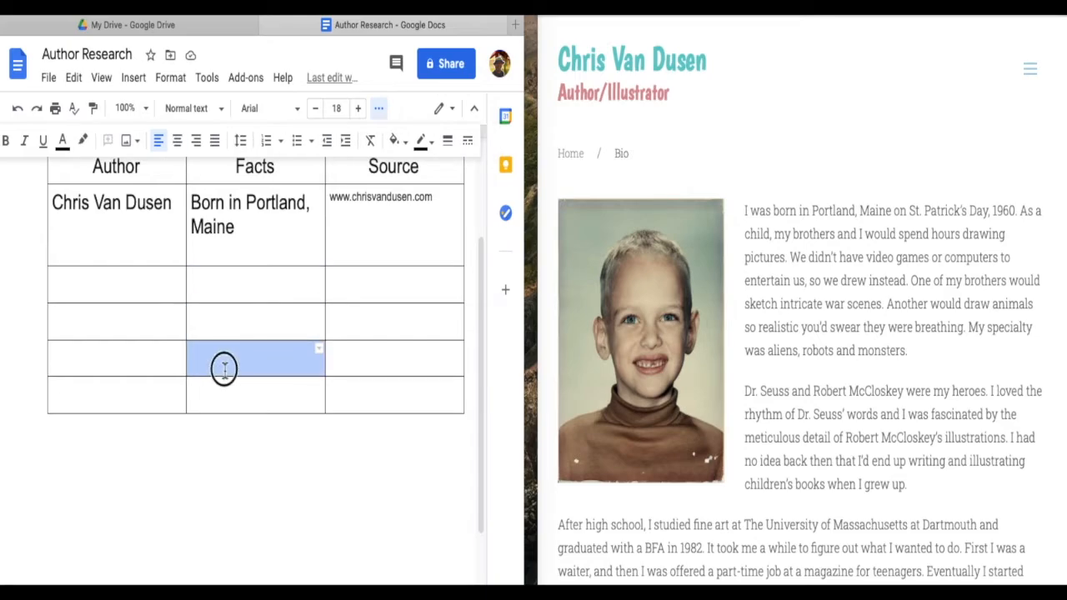
- Enter "Dave Pilkey" in the Author column below Chris Van Dusen and select the empty Facts cell beside it
left_click(127, 288)
left_click(131, 287)
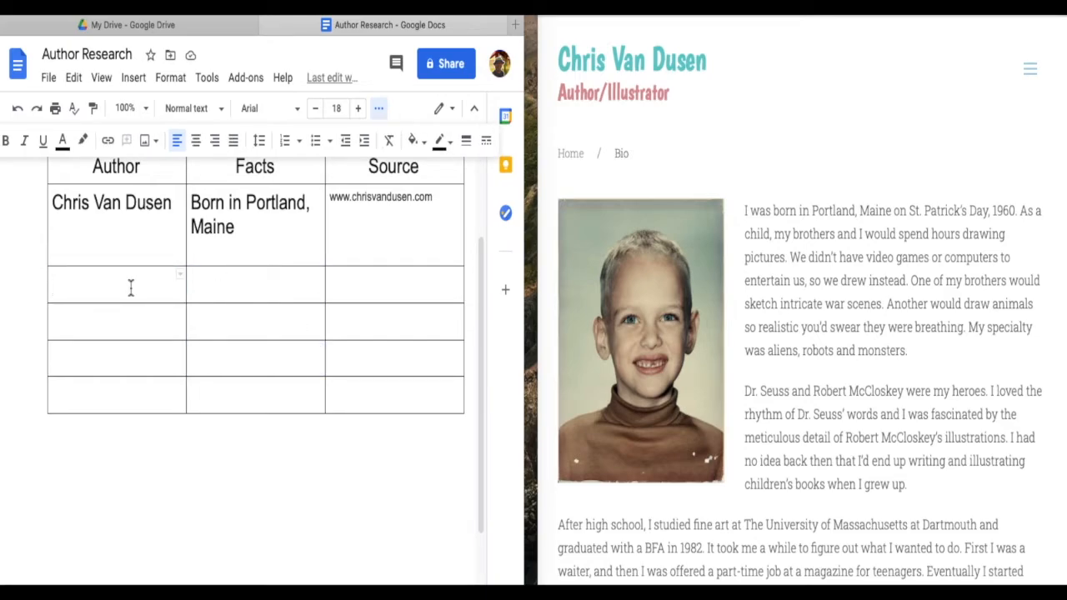
type("Dave Pilkey")
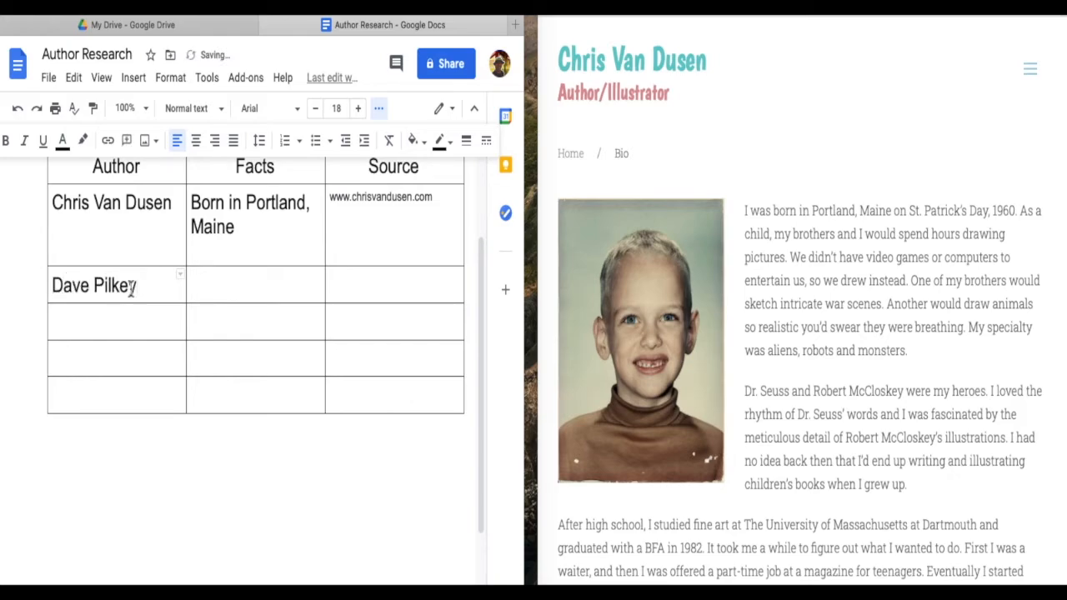
left_click(214, 286)
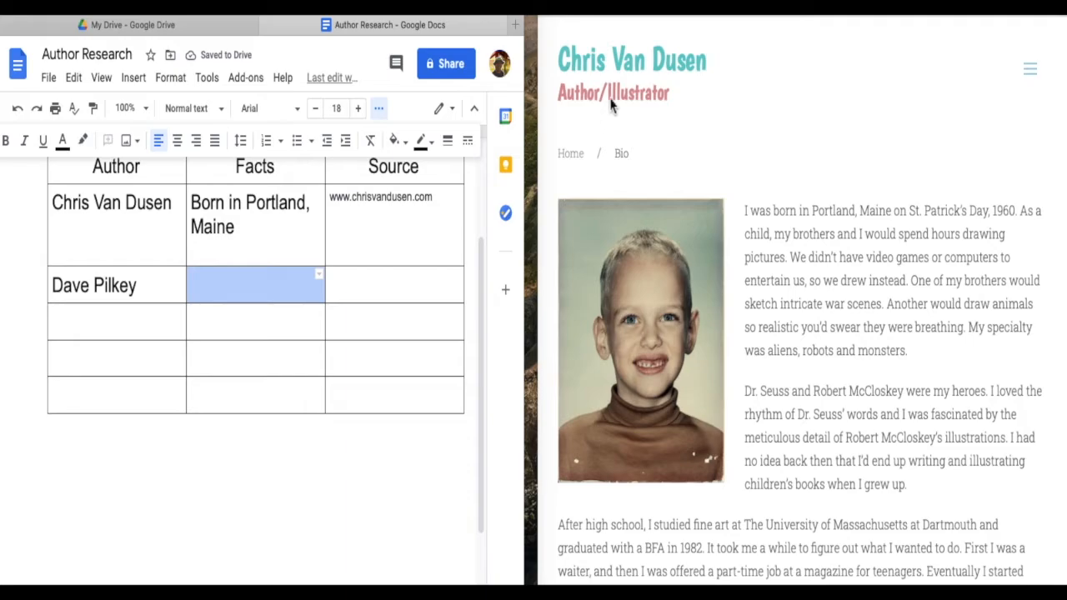
- Return to the Google results, copy the name Dave Pilkey from the table and search for it in place of Chris Van Dusen
left_click(600, 13)
left_click(601, 15)
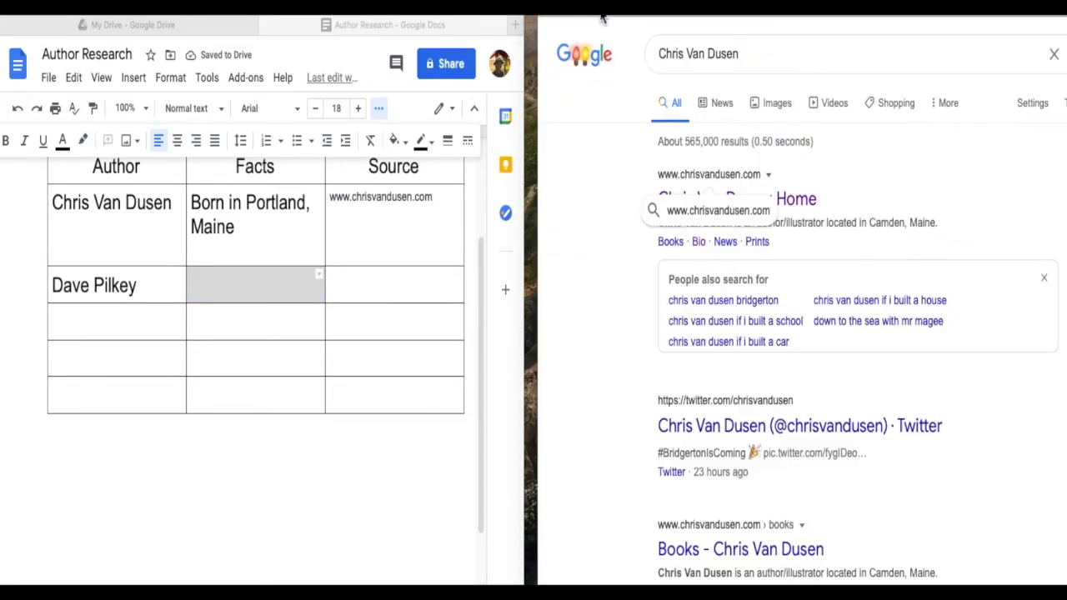
left_click_drag(142, 293, 46, 285)
key("ctrl+c")
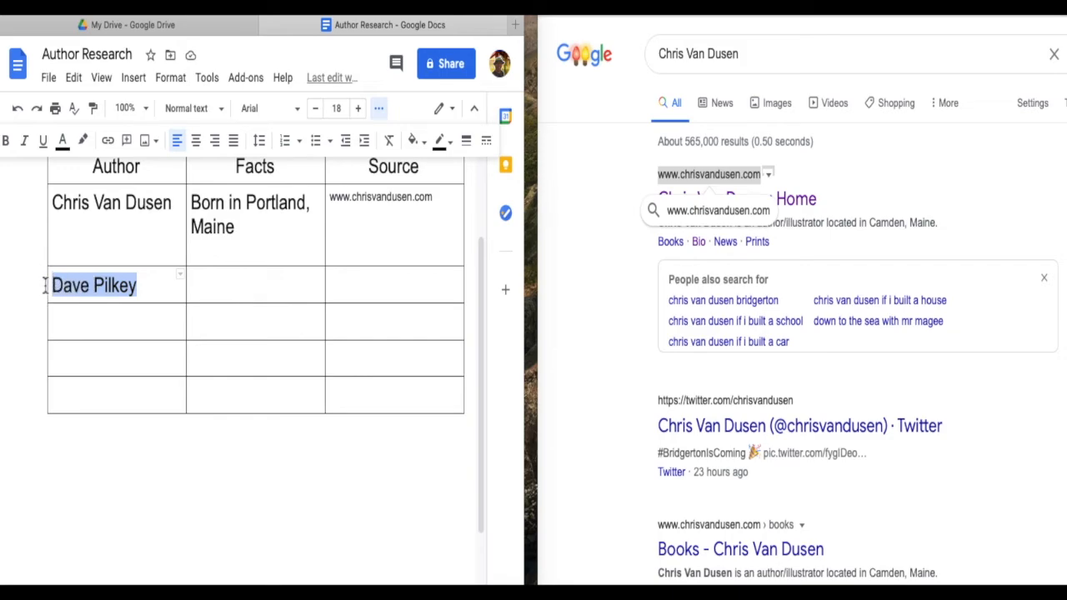
left_click(740, 57)
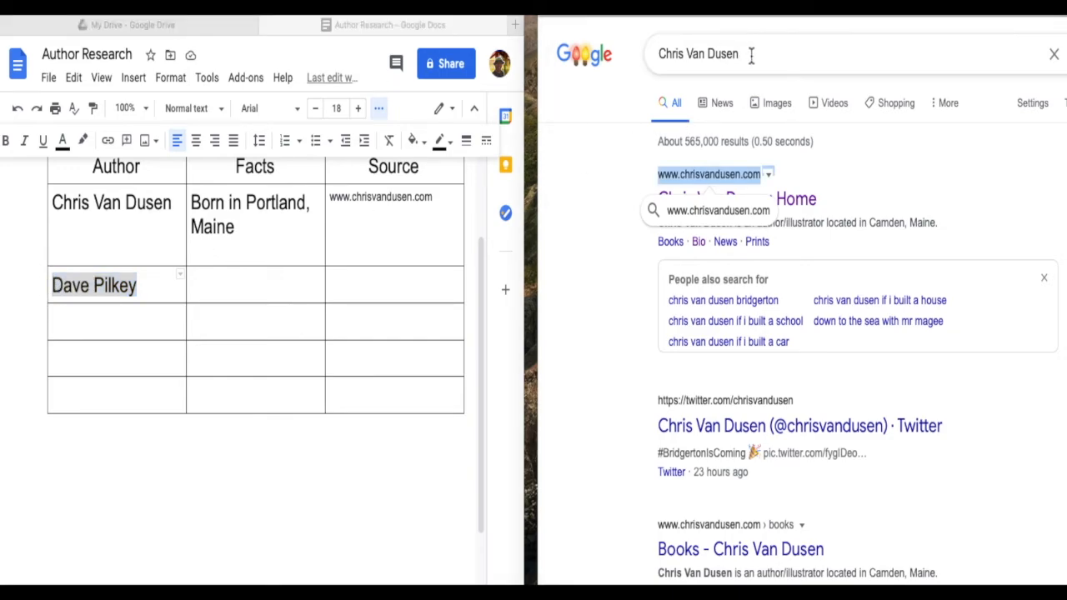
left_click_drag(751, 56, 646, 64)
key("ctrl+v")
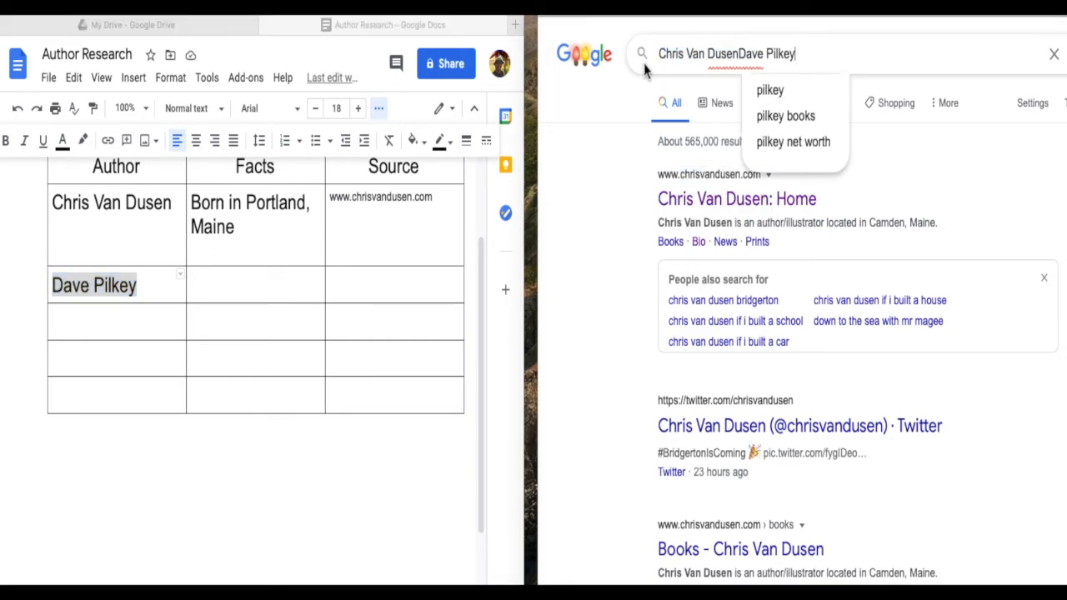
left_click_drag(740, 57, 619, 56)
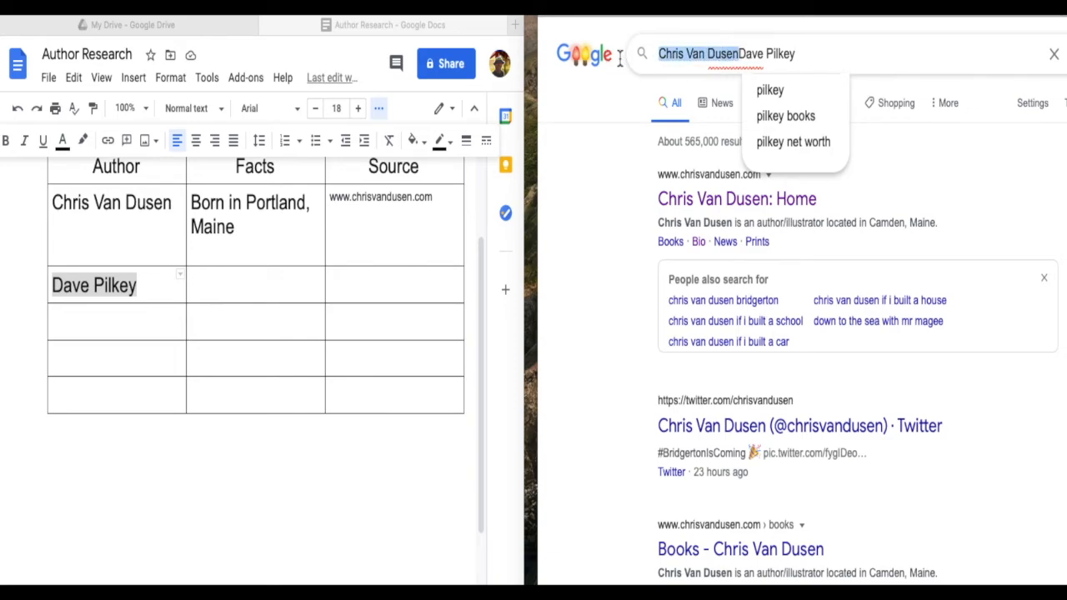
key("BackSpace")
key("Return")
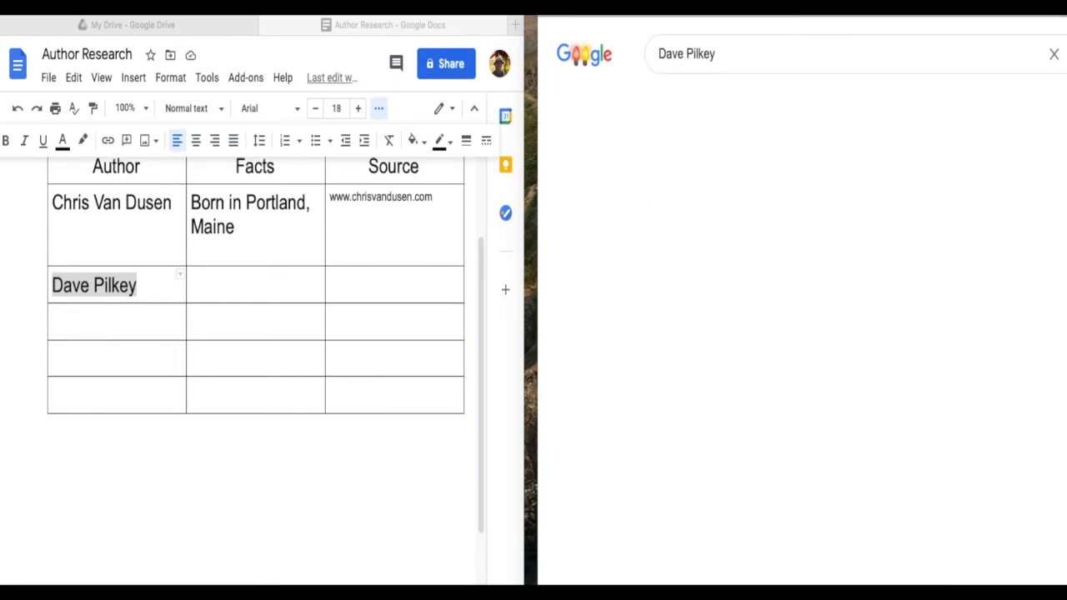